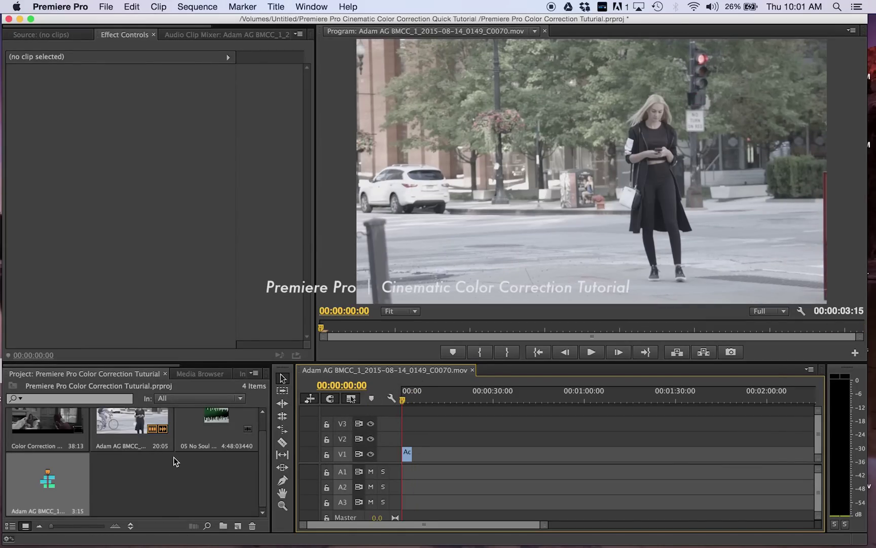
Step: Preview the street clip, create a 1920×1080 adjustment layer, and stack it above the clip on V2 and V3
{"action": "key", "text": "space"}
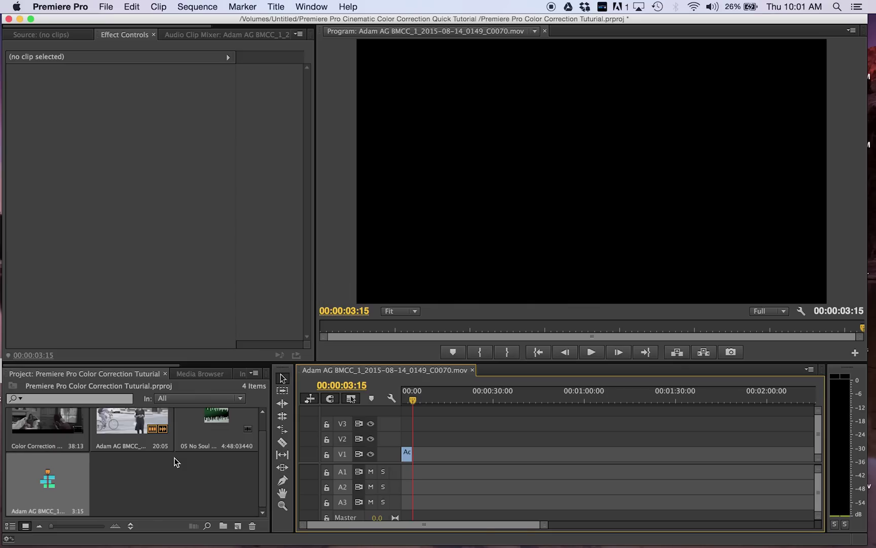
{"action": "key", "text": "Home"}
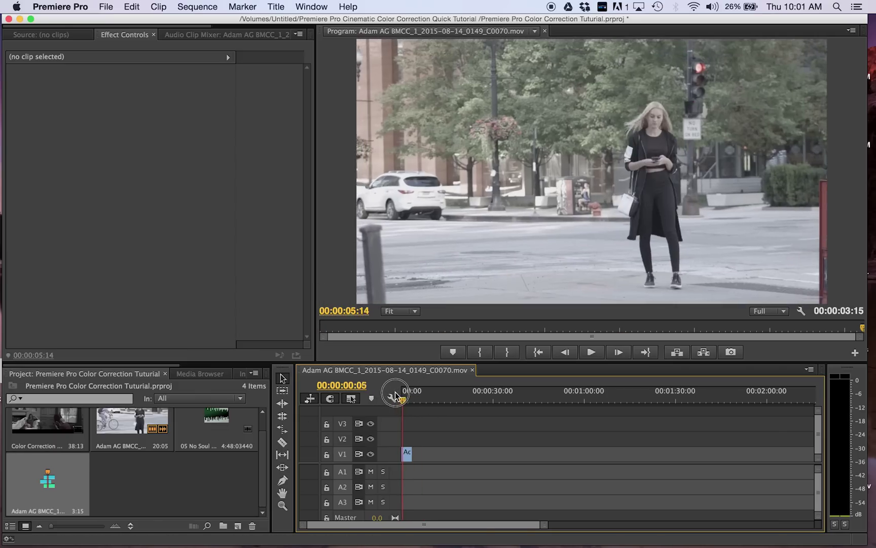
{"action": "right_click", "coordinate": [137, 471]}
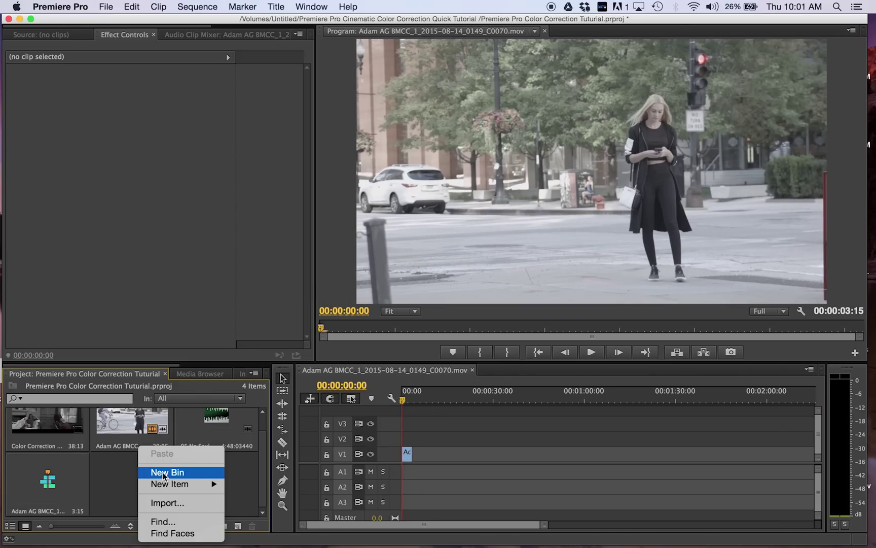
{"action": "mouse_move", "coordinate": [182, 484]}
{"action": "left_click", "coordinate": [258, 441]}
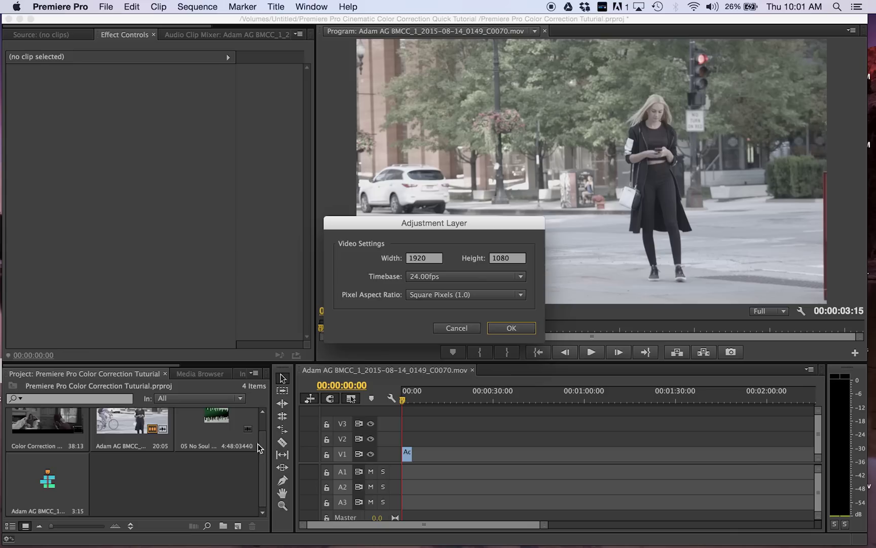
{"action": "left_click", "coordinate": [511, 328]}
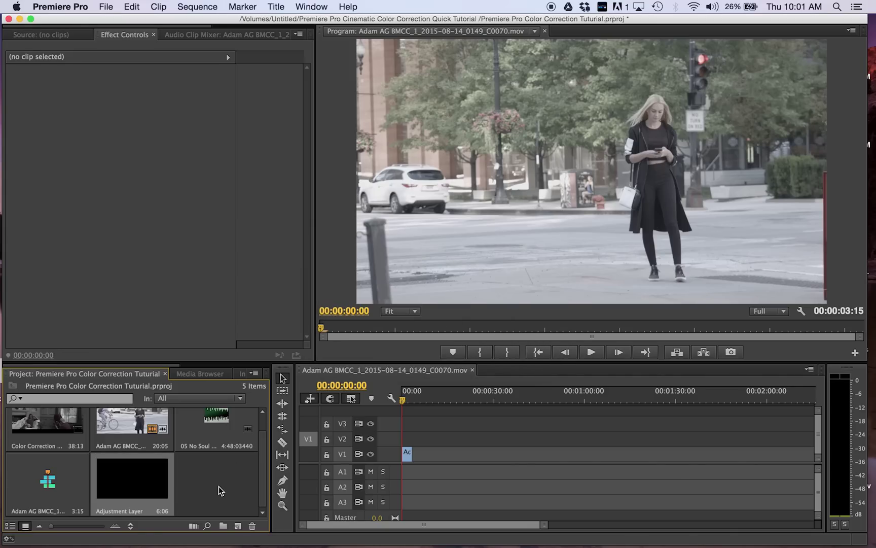
{"action": "left_click", "coordinate": [218, 486]}
{"action": "left_click_drag", "start_coordinate": [129, 481], "coordinate": [405, 423]}
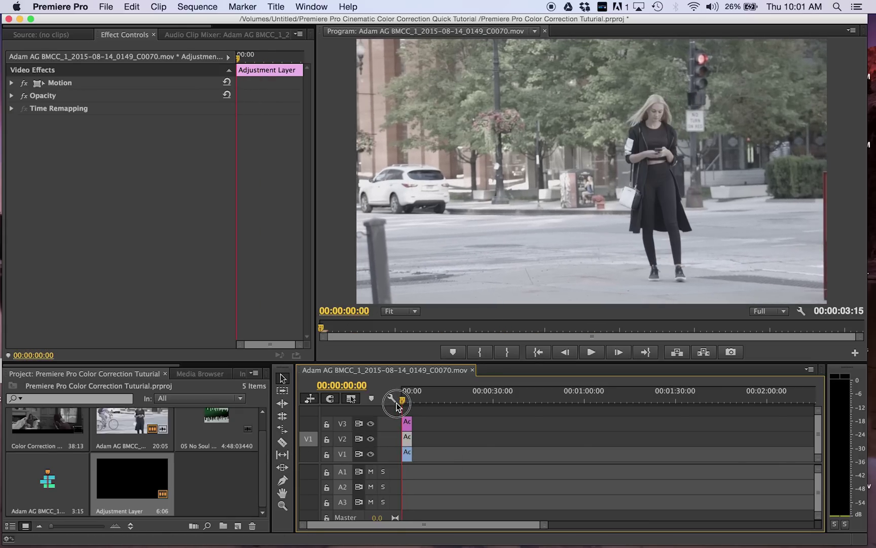
Step: Search effects for 'shar', apply Sharpen to the top adjustment layer, and set Sharpen Amount to 20
{"action": "left_click", "coordinate": [200, 373]}
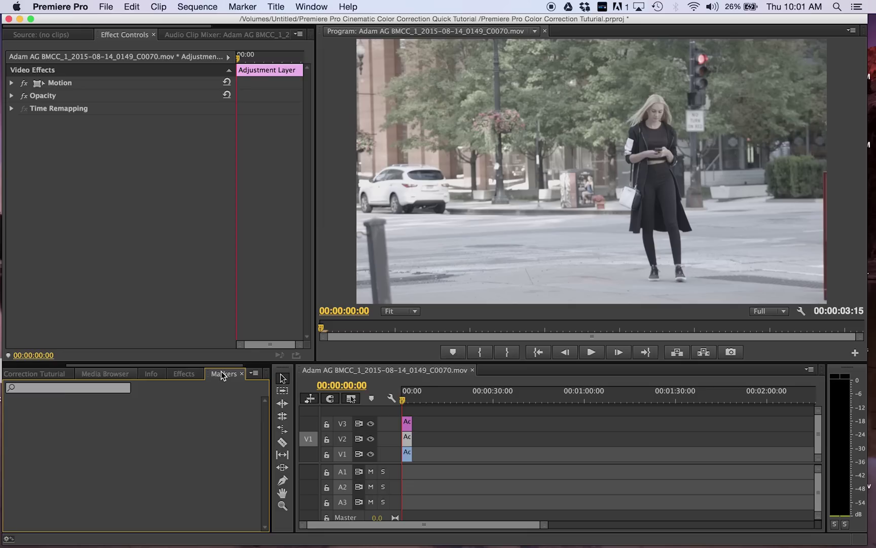
{"action": "left_click", "coordinate": [221, 371]}
{"action": "left_click", "coordinate": [146, 374]}
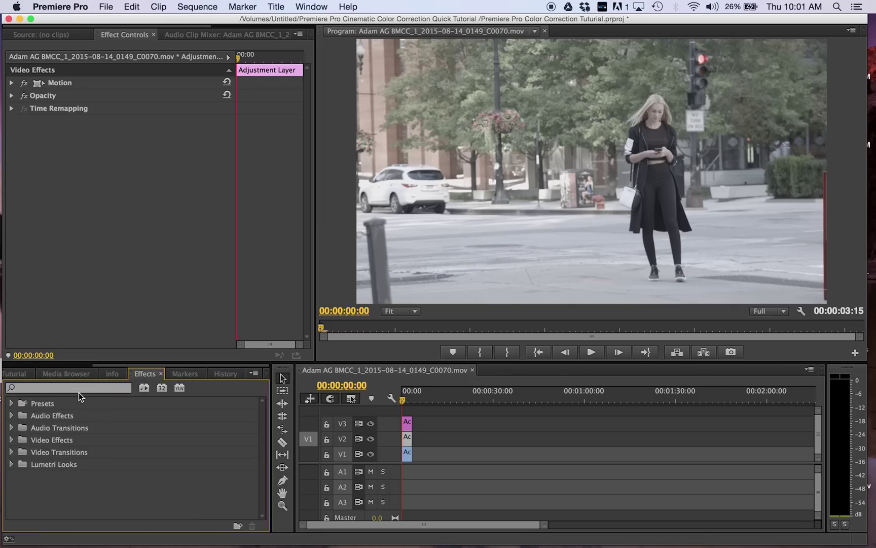
{"action": "left_click", "coordinate": [64, 387]}
{"action": "type", "text": "sharpen"}
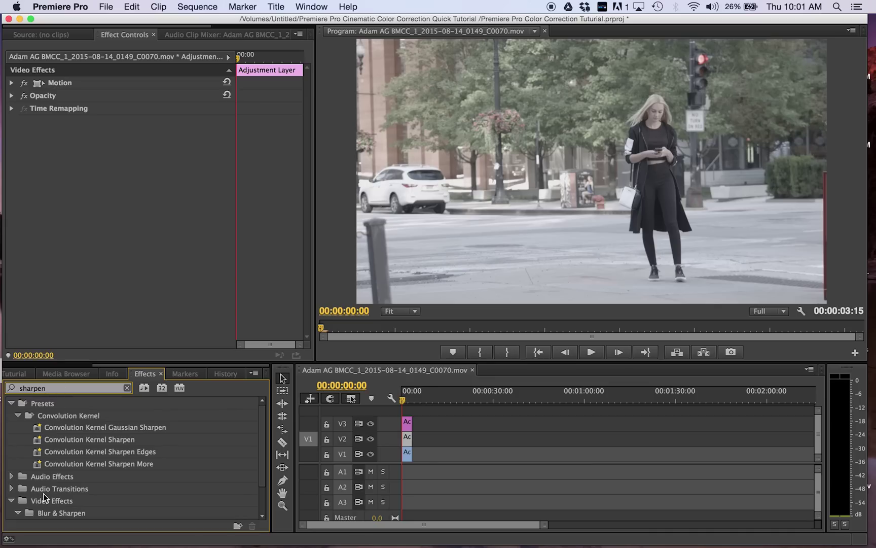
{"action": "scroll", "coordinate": [45, 496], "scroll_direction": "down", "scroll_amount": 3}
{"action": "left_click_drag", "start_coordinate": [48, 488], "coordinate": [410, 441]}
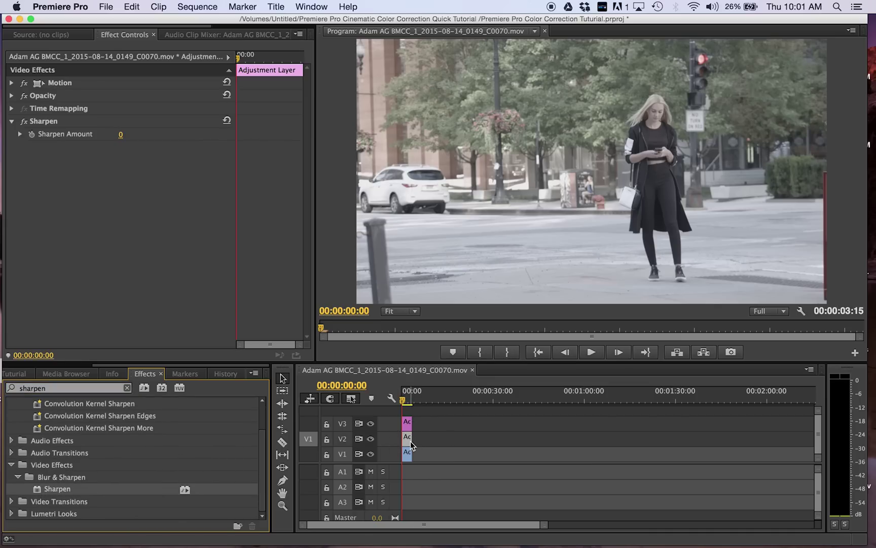
{"action": "left_click", "coordinate": [121, 135]}
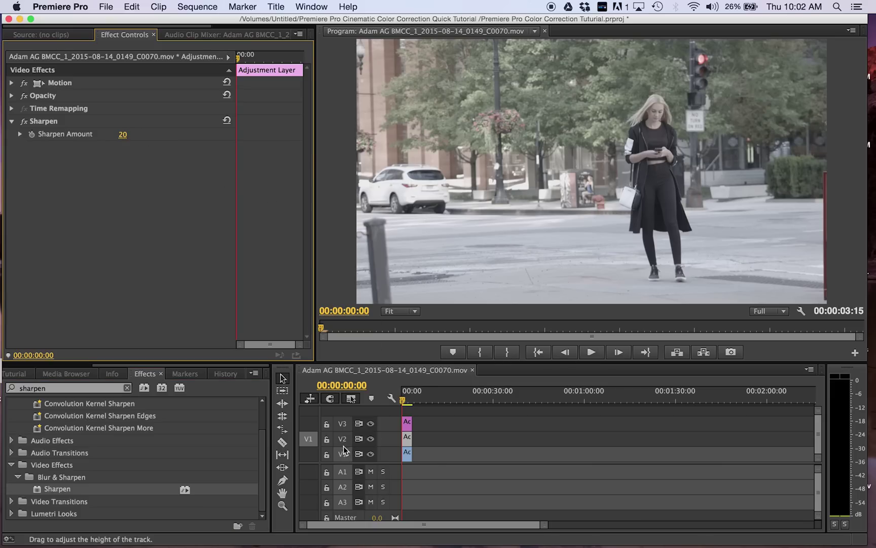
Step: Apply the Three-Way Color Corrector, found by searching 'three', to the V2 adjustment layer
{"action": "left_click", "coordinate": [23, 373]}
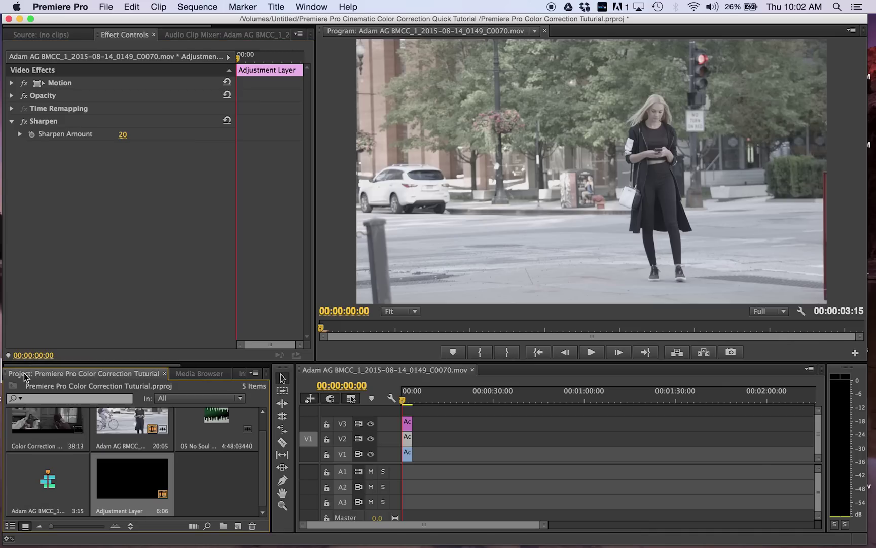
{"action": "left_click", "coordinate": [406, 437]}
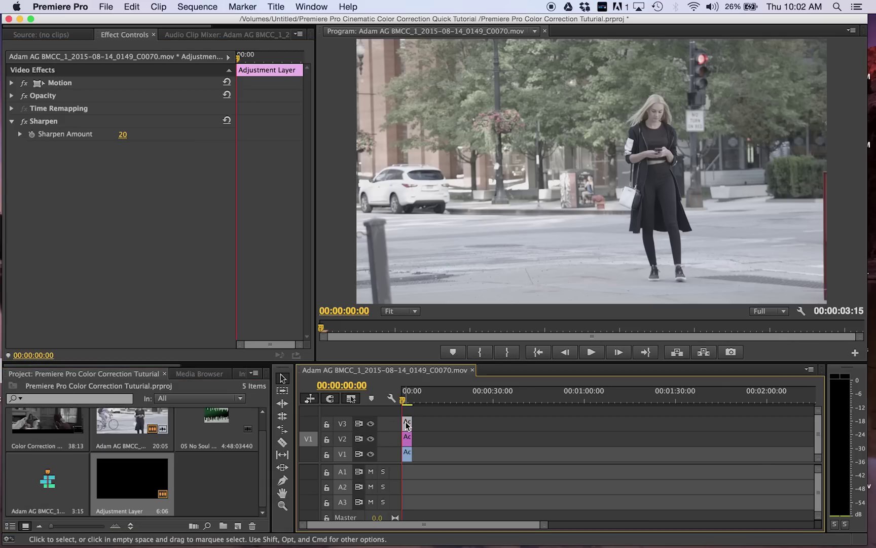
{"action": "scroll", "coordinate": [196, 372], "scroll_direction": "down", "scroll_amount": 3}
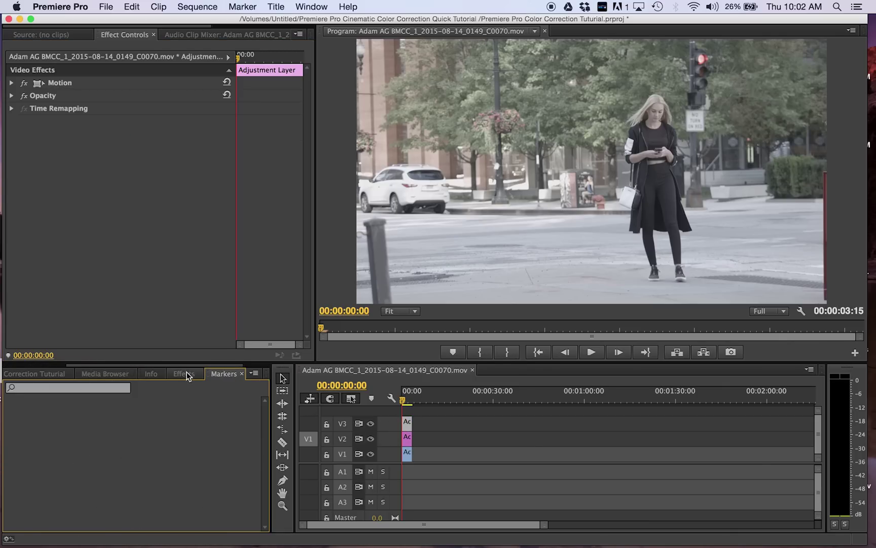
{"action": "left_click", "coordinate": [127, 388]}
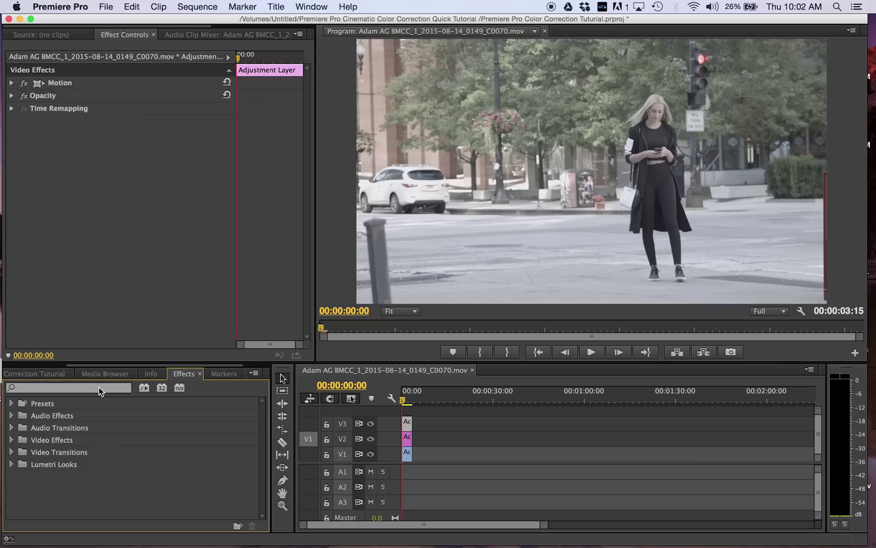
{"action": "type", "text": "three"}
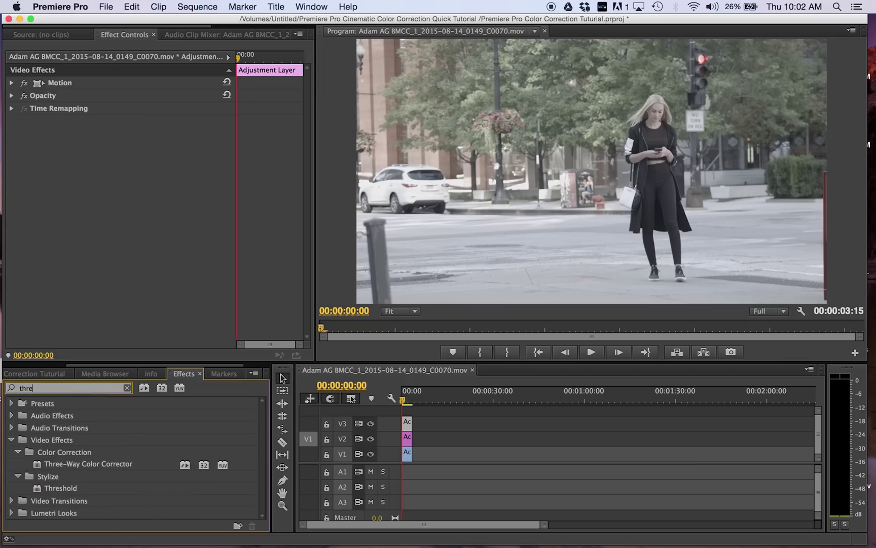
{"action": "left_click", "coordinate": [85, 464]}
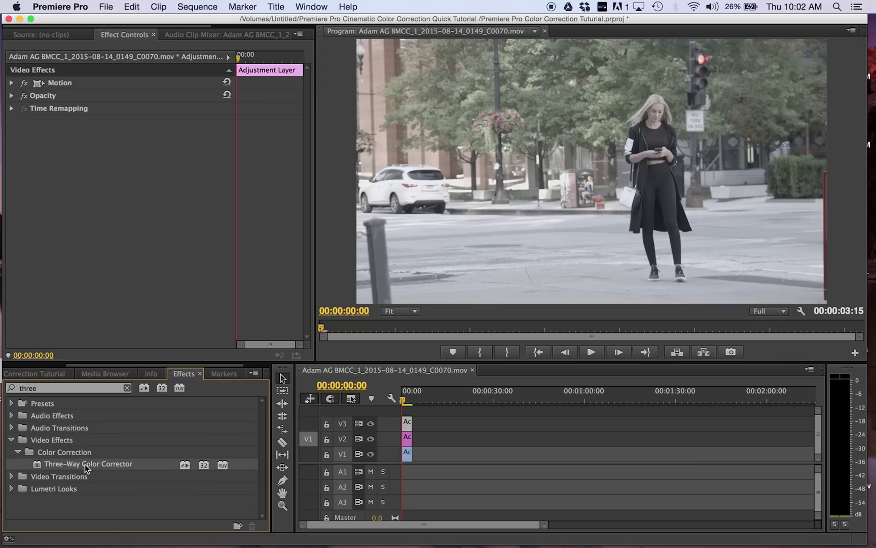
{"action": "left_click_drag", "start_coordinate": [85, 465], "coordinate": [409, 427]}
Step: Shift the Shadows, Midtones and Highlights colour wheels off neutral
{"action": "scroll", "coordinate": [273, 221], "scroll_direction": "down", "scroll_amount": 1}
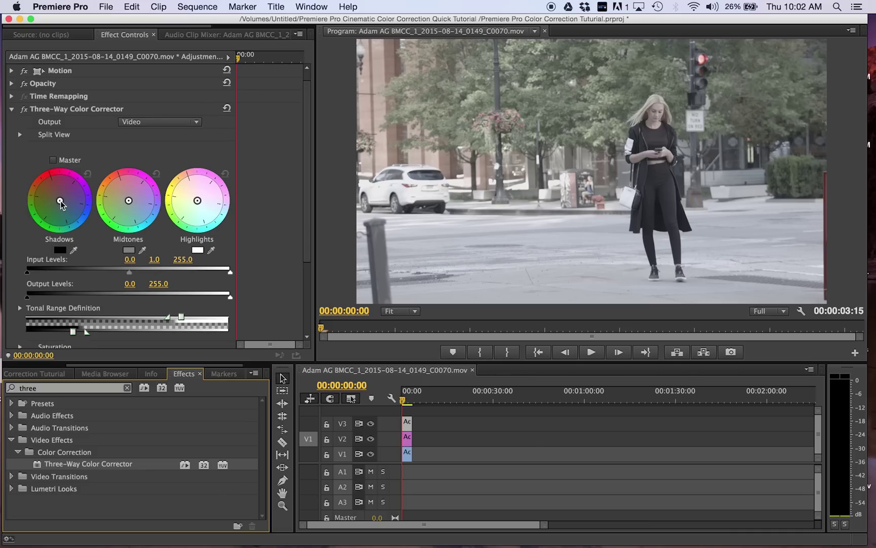
{"action": "left_click_drag", "start_coordinate": [61, 202], "coordinate": [64, 202]}
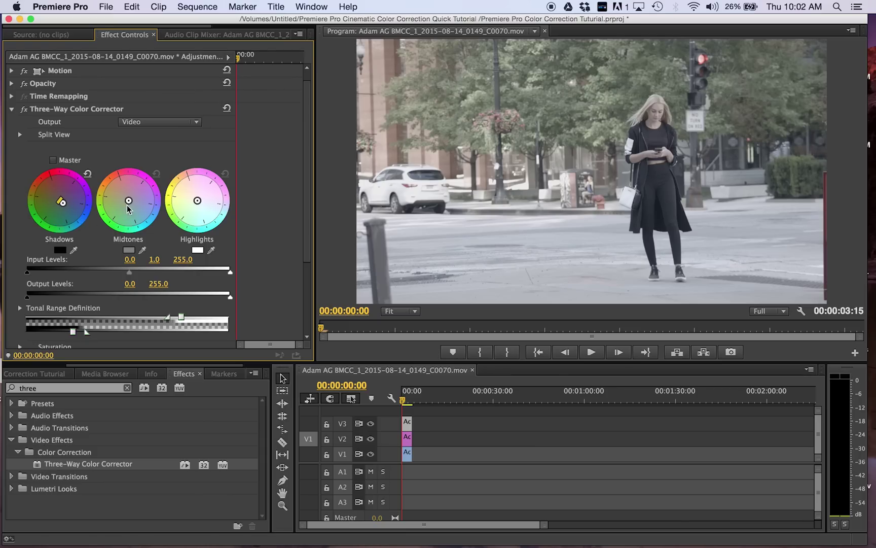
{"action": "left_click_drag", "start_coordinate": [129, 201], "coordinate": [129, 202]}
{"action": "left_click_drag", "start_coordinate": [198, 202], "coordinate": [205, 206]}
{"action": "scroll", "coordinate": [271, 264], "scroll_direction": "down", "scroll_amount": 5}
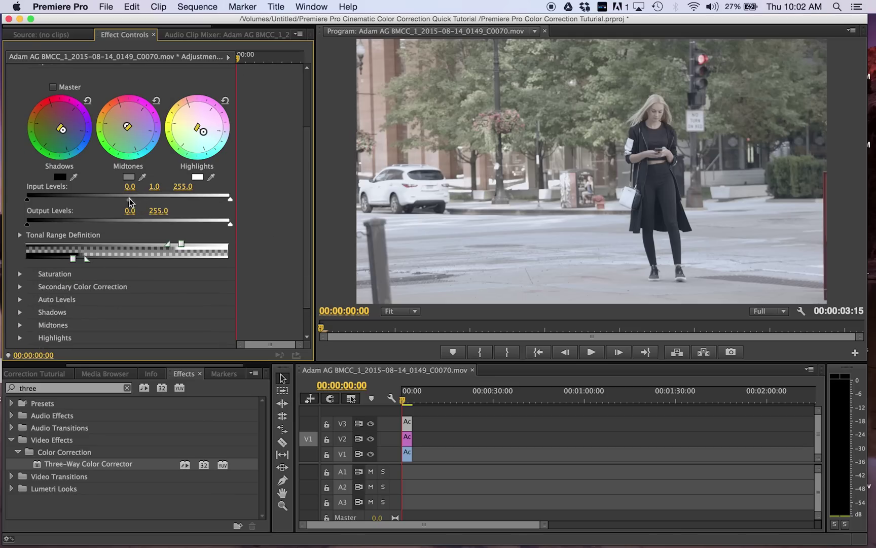
Step: Set input midtone level to 0.7 and saturation to Master 40, Shadow 80, Midtone 200, Highlight 70
{"action": "left_click_drag", "start_coordinate": [129, 199], "coordinate": [120, 201]}
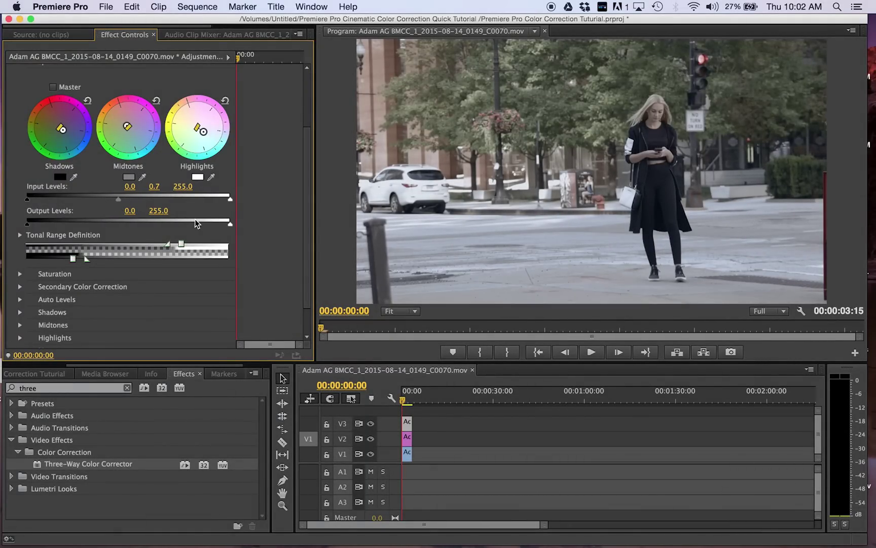
{"action": "left_click", "coordinate": [20, 274]}
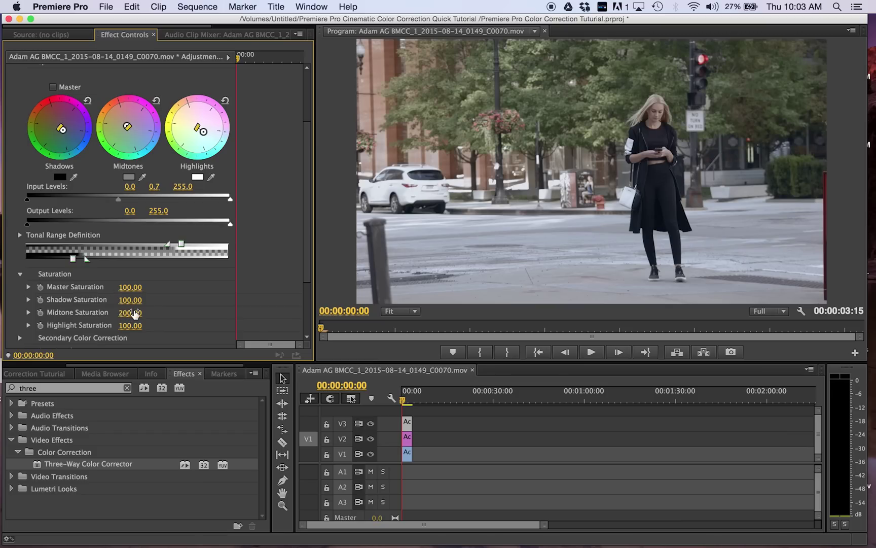
{"action": "left_click", "coordinate": [135, 288]}
{"action": "type", "text": "40"}
{"action": "key", "text": "Tab"}
{"action": "left_click", "coordinate": [134, 297]}
{"action": "left_click", "coordinate": [133, 325]}
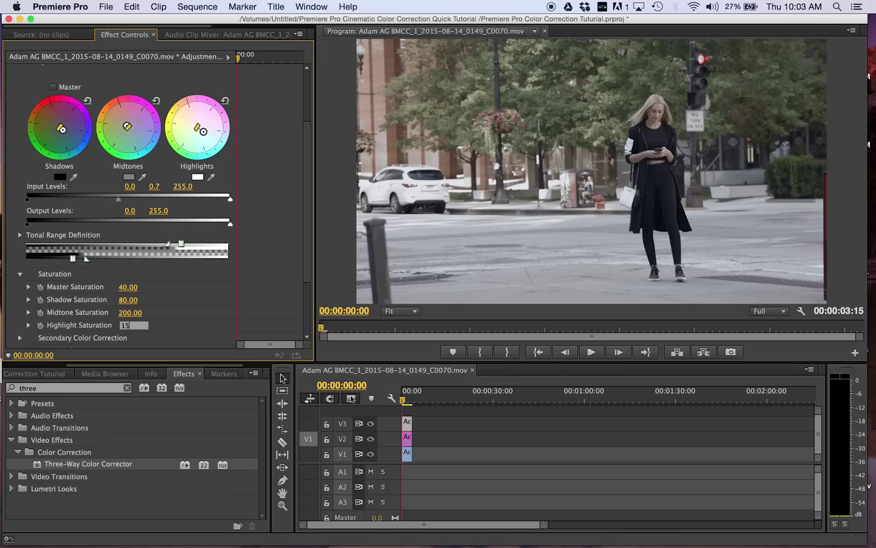
{"action": "type", "text": "70"}
{"action": "key", "text": "Return"}
{"action": "scroll", "coordinate": [212, 320], "scroll_direction": "down", "scroll_amount": 2}
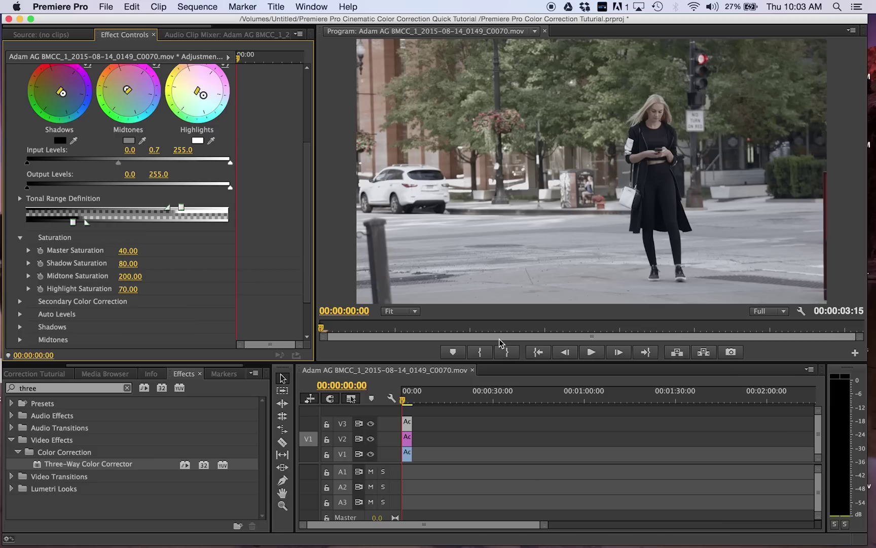
Step: Apply RGB Curves, found by searching 'curves', to the top adjustment layer
{"action": "left_click", "coordinate": [127, 387]}
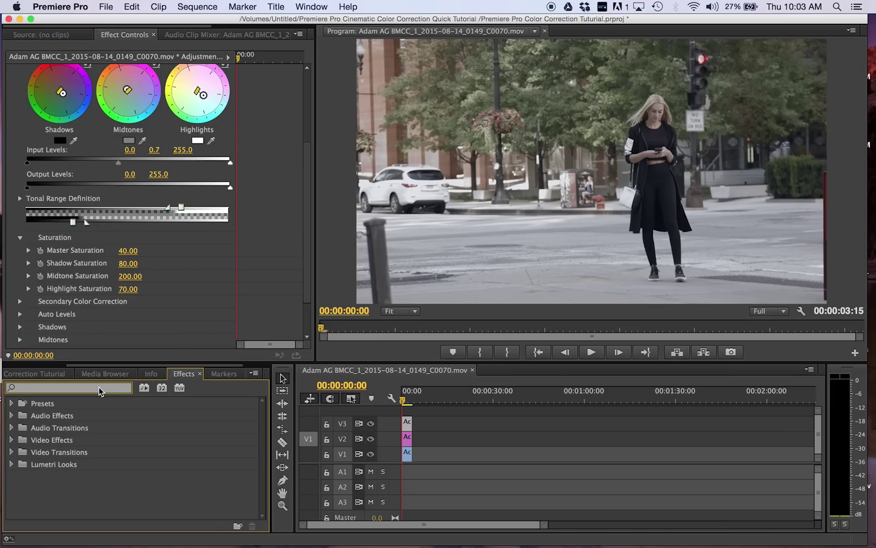
{"action": "type", "text": "curves"}
{"action": "left_click", "coordinate": [59, 465]}
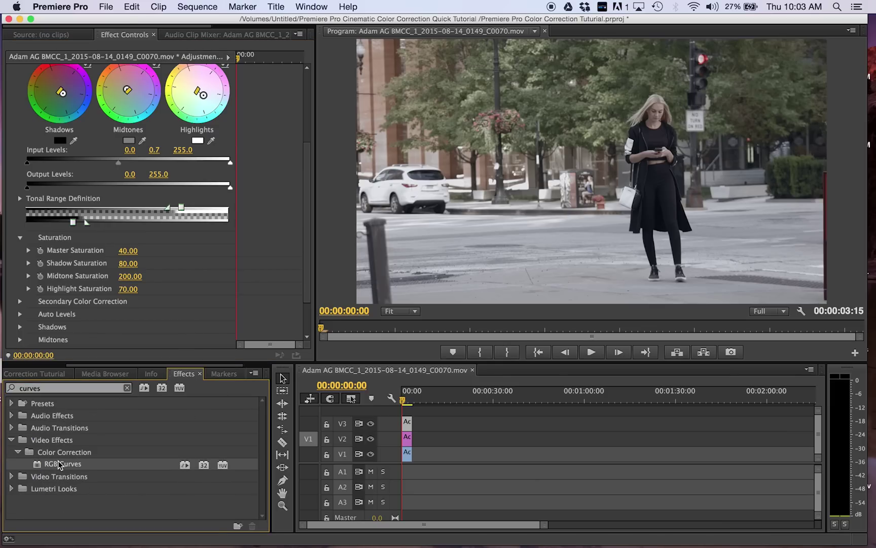
{"action": "left_click_drag", "start_coordinate": [59, 464], "coordinate": [406, 422]}
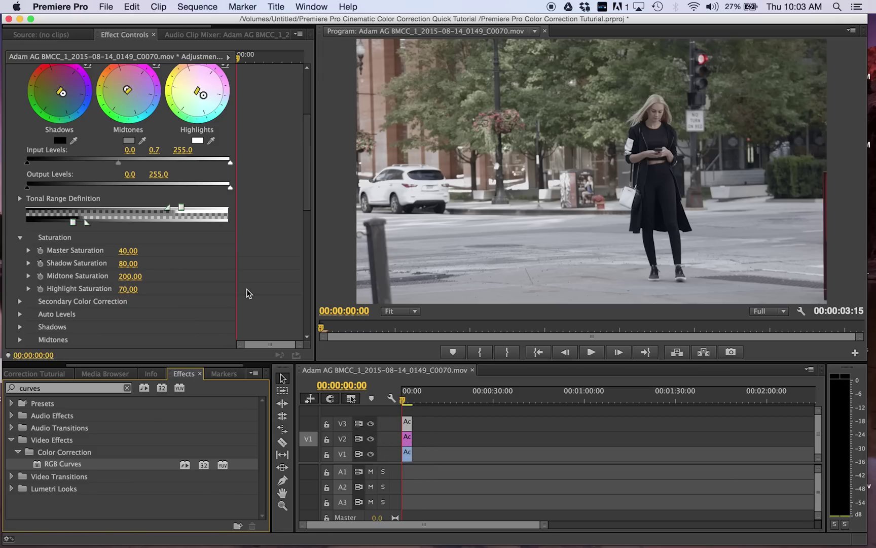
{"action": "scroll", "coordinate": [247, 293], "scroll_direction": "down", "scroll_amount": 10}
Step: Add points to the Master curve to bend it into a gentle S-curve
{"action": "left_click", "coordinate": [51, 179]}
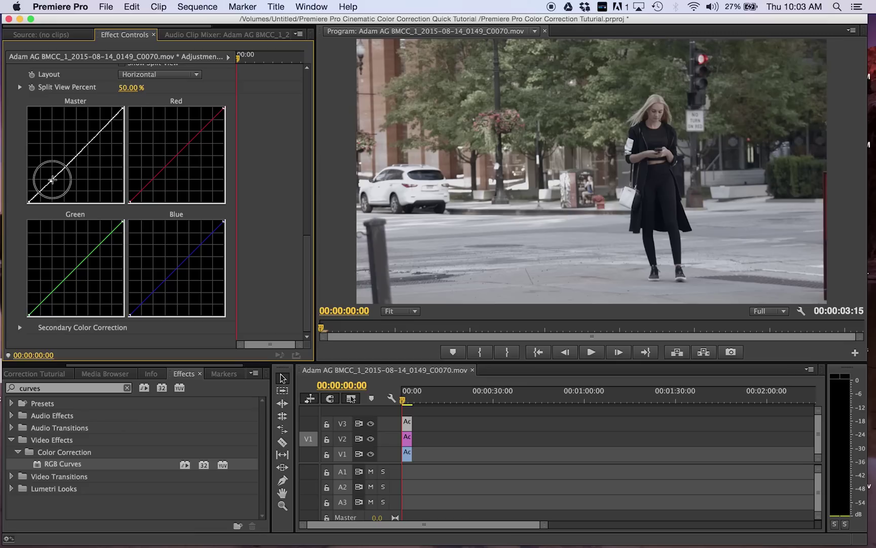
{"action": "left_click_drag", "start_coordinate": [51, 179], "coordinate": [53, 180]}
{"action": "left_click_drag", "start_coordinate": [100, 130], "coordinate": [81, 156]}
{"action": "left_click", "coordinate": [81, 153]}
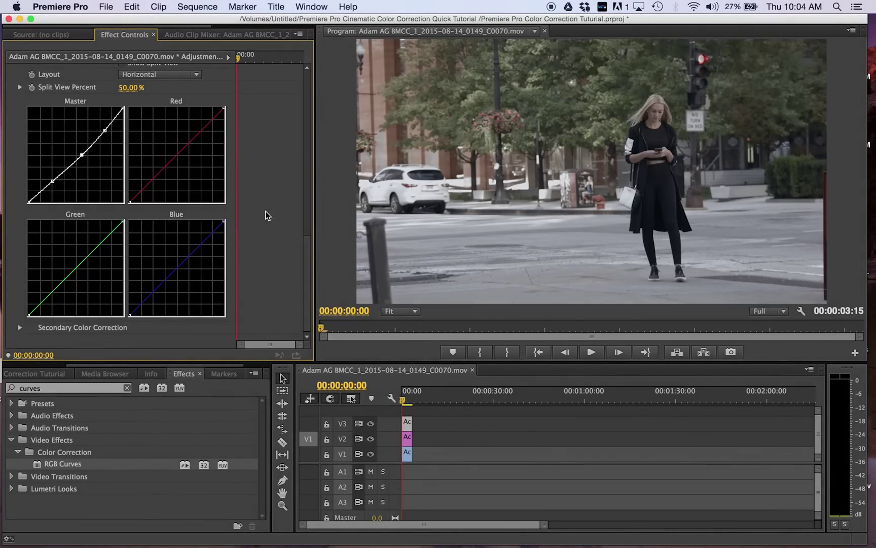
{"action": "scroll", "coordinate": [288, 332], "scroll_direction": "up", "scroll_amount": 10}
{"action": "scroll", "coordinate": [292, 283], "scroll_direction": "down", "scroll_amount": 5}
{"action": "scroll", "coordinate": [291, 283], "scroll_direction": "down", "scroll_amount": 5}
Step: Play back the clip to review the curves grade
{"action": "key", "text": "shift+1"}
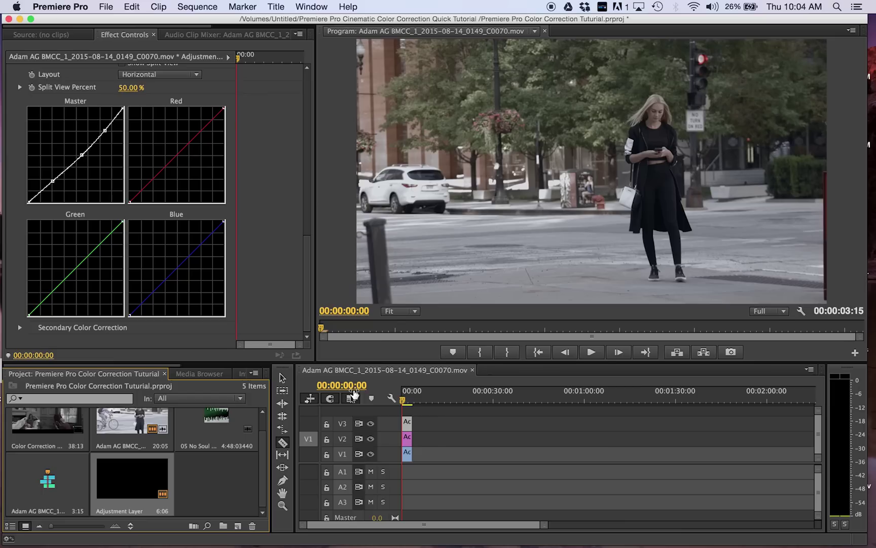
{"action": "left_click_drag", "start_coordinate": [404, 398], "coordinate": [347, 395]}
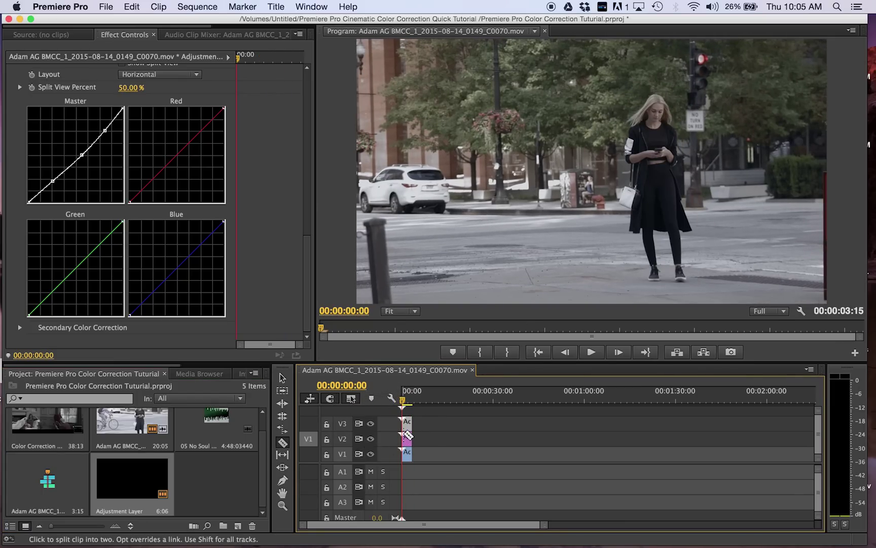
{"action": "key", "text": "space"}
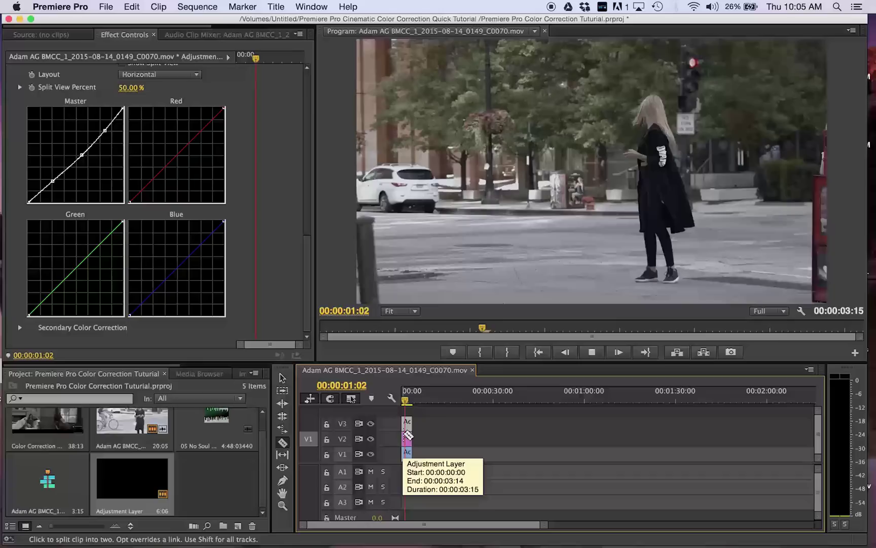
{"action": "key", "text": "space"}
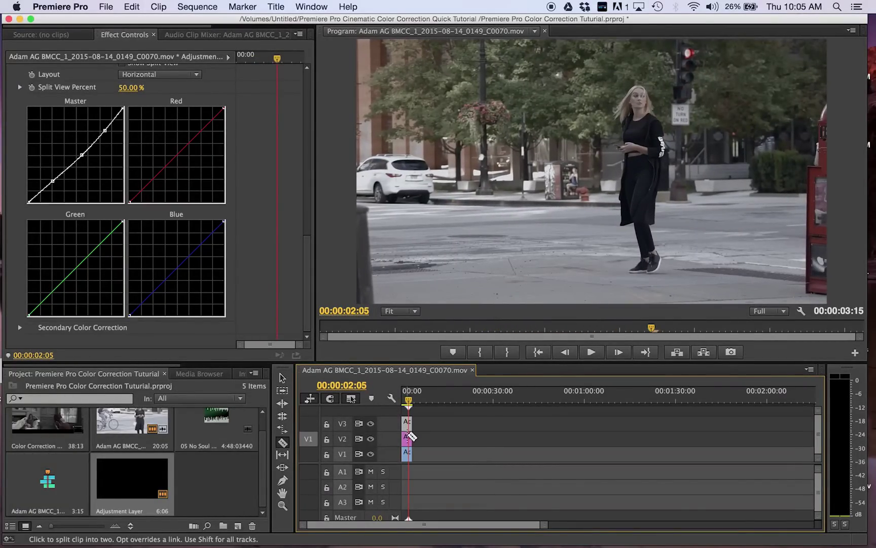
{"action": "scroll", "coordinate": [190, 375], "scroll_direction": "down", "scroll_amount": 3}
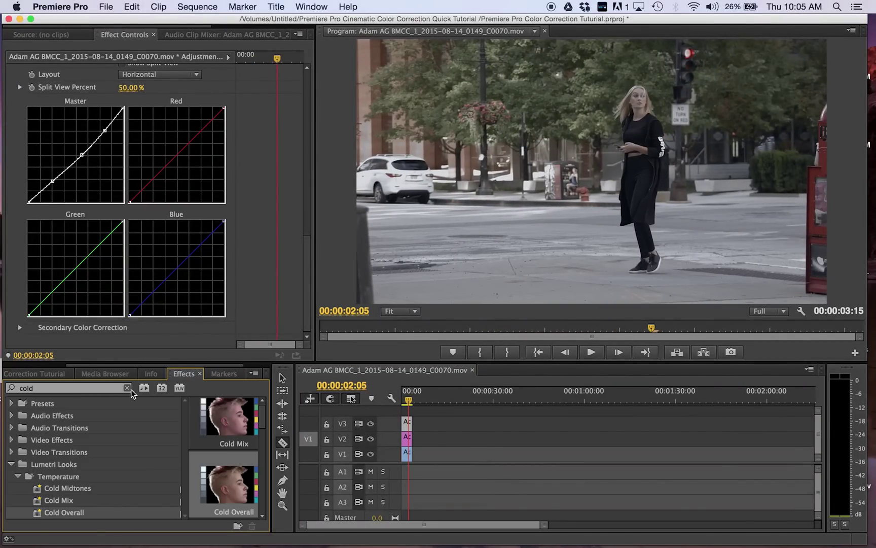
Step: Apply Fast Color Corrector, found by searching 'fast', to the adjustment layer
{"action": "left_click", "coordinate": [125, 388]}
{"action": "type", "text": "fast"}
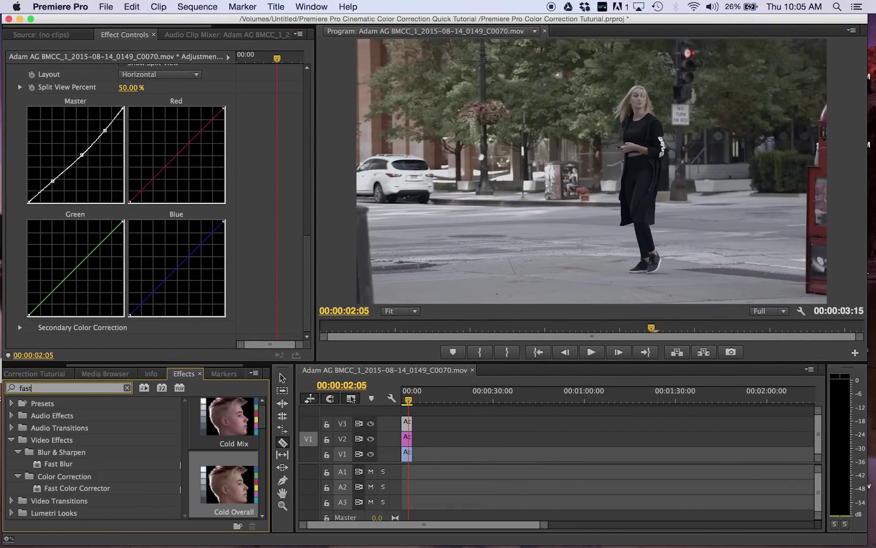
{"action": "left_click_drag", "start_coordinate": [70, 489], "coordinate": [407, 422]}
{"action": "scroll", "coordinate": [265, 294], "scroll_direction": "down", "scroll_amount": 10}
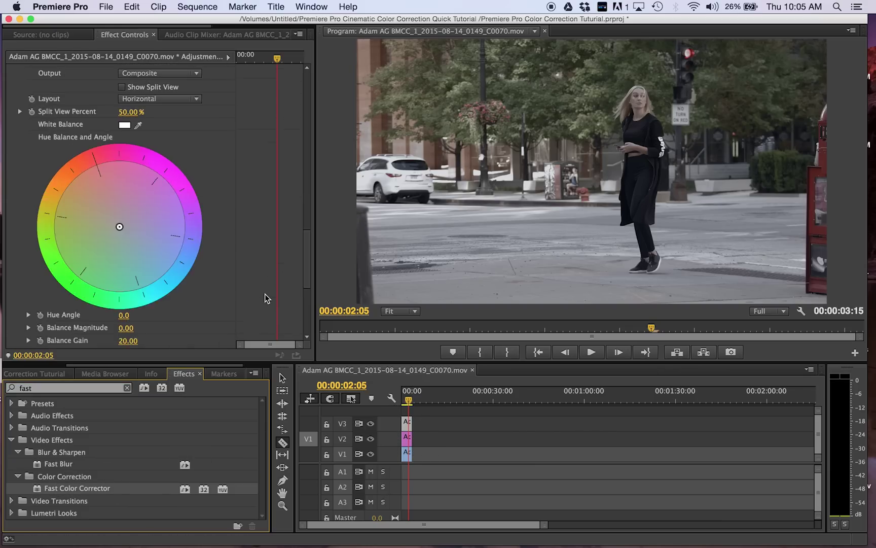
{"action": "scroll", "coordinate": [129, 127], "scroll_direction": "up", "scroll_amount": 4}
Step: Set Fast Color Corrector balance to 4.16 at 45°, input gray 1.05 and input white 242.78
{"action": "left_click_drag", "start_coordinate": [121, 127], "coordinate": [121, 131]}
{"action": "scroll", "coordinate": [251, 239], "scroll_direction": "down", "scroll_amount": 5}
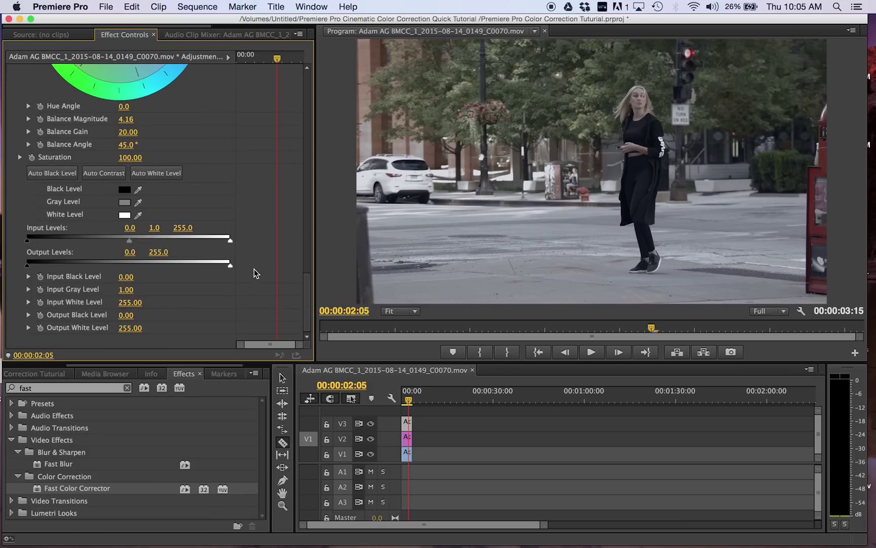
{"action": "left_click_drag", "start_coordinate": [128, 238], "coordinate": [122, 242]}
{"action": "mouse_move", "coordinate": [229, 239]}
{"action": "left_mouse_down"}
{"action": "mouse_move", "coordinate": [213, 243]}
{"action": "mouse_move", "coordinate": [221, 240]}
{"action": "left_mouse_up"}
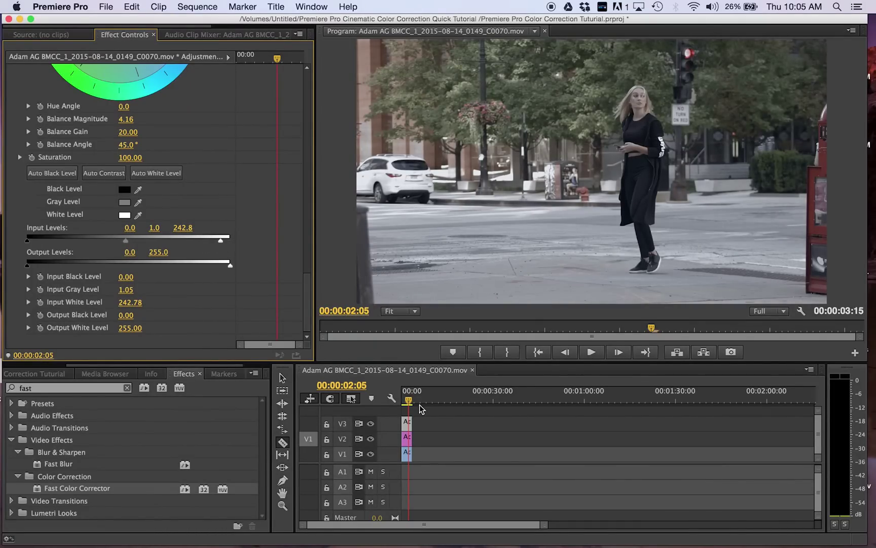
{"action": "left_click_drag", "start_coordinate": [408, 400], "coordinate": [388, 403]}
Step: Render the sequence preview In to Out and review the playback
{"action": "left_click", "coordinate": [198, 7]}
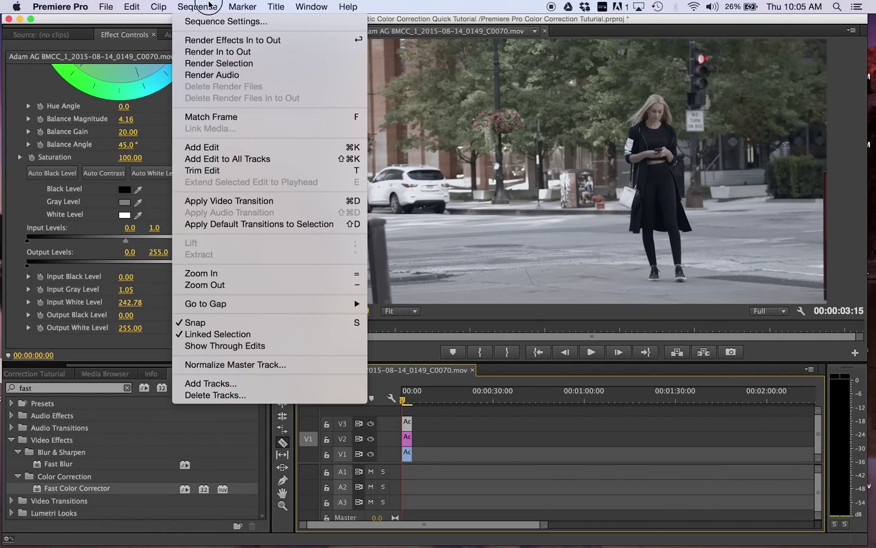
{"action": "left_click", "coordinate": [225, 55]}
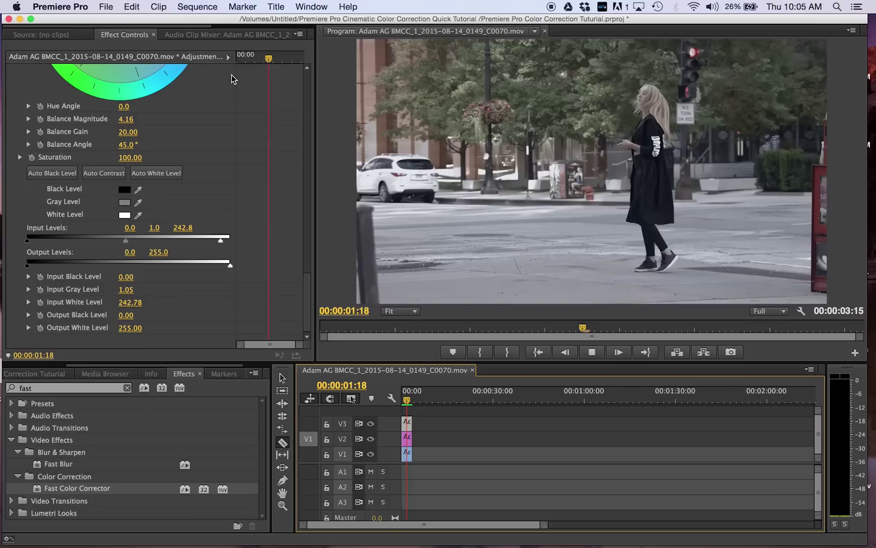
{"action": "key", "text": "space"}
Step: Trim the V2 adjustment layer so it starts 1:19 later
{"action": "key", "text": "v"}
{"action": "key", "text": "Home"}
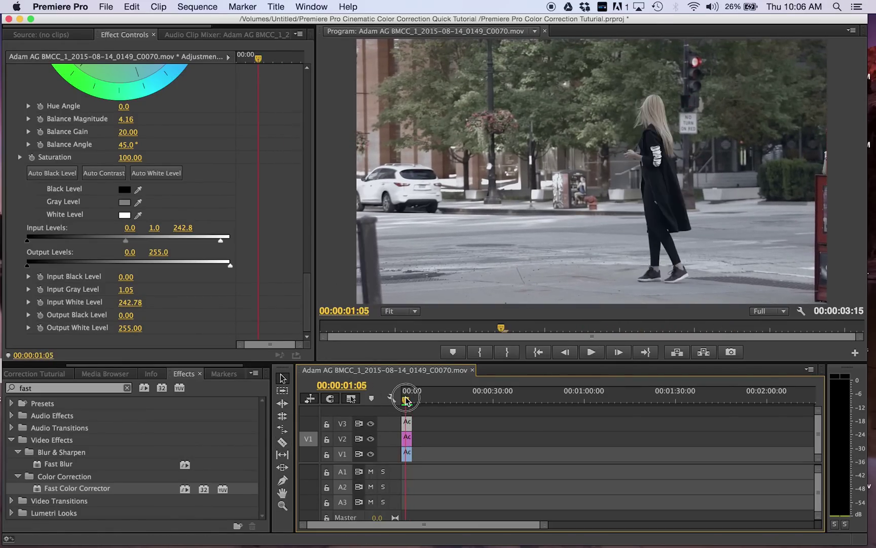
{"action": "left_click", "coordinate": [408, 437]}
{"action": "left_click", "coordinate": [409, 437]}
{"action": "left_click_drag", "start_coordinate": [408, 437], "coordinate": [410, 440]}
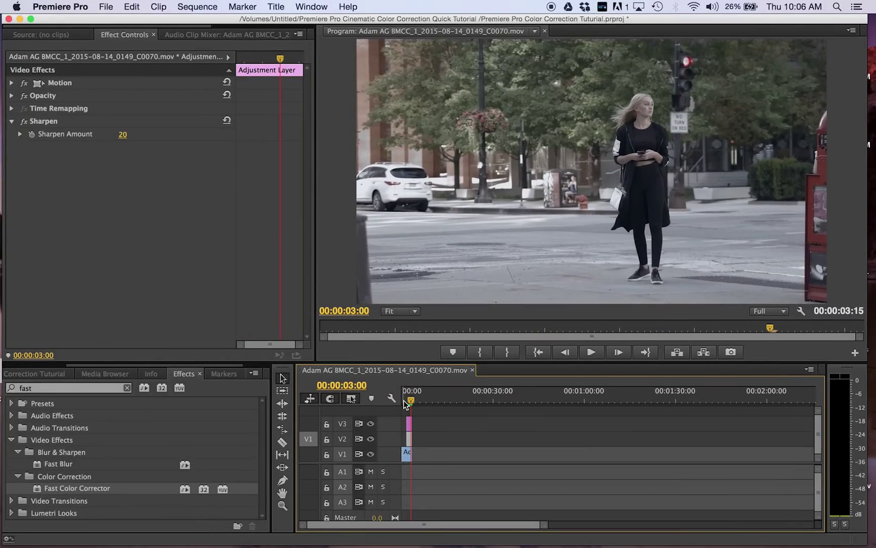
Step: Rewind and replay the finished graded clip from the start
{"action": "left_click_drag", "start_coordinate": [405, 403], "coordinate": [394, 400]}
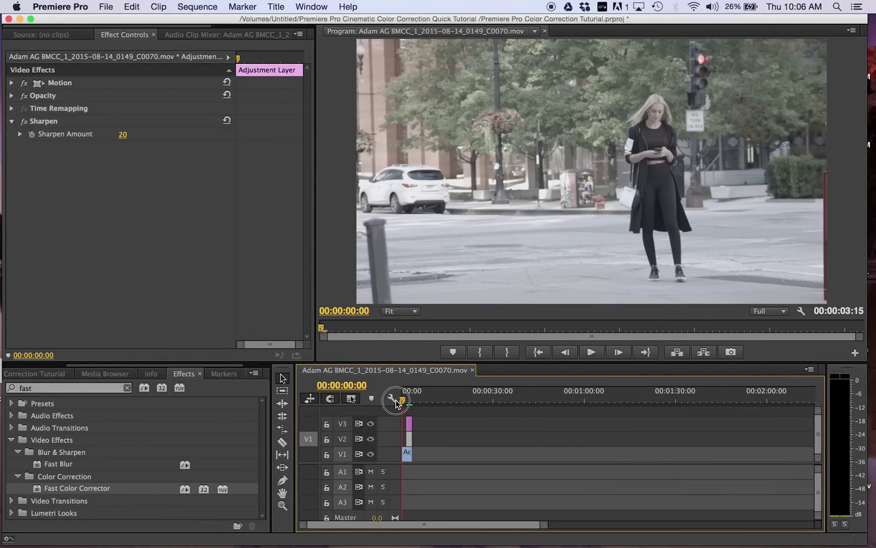
{"action": "key", "text": "space"}
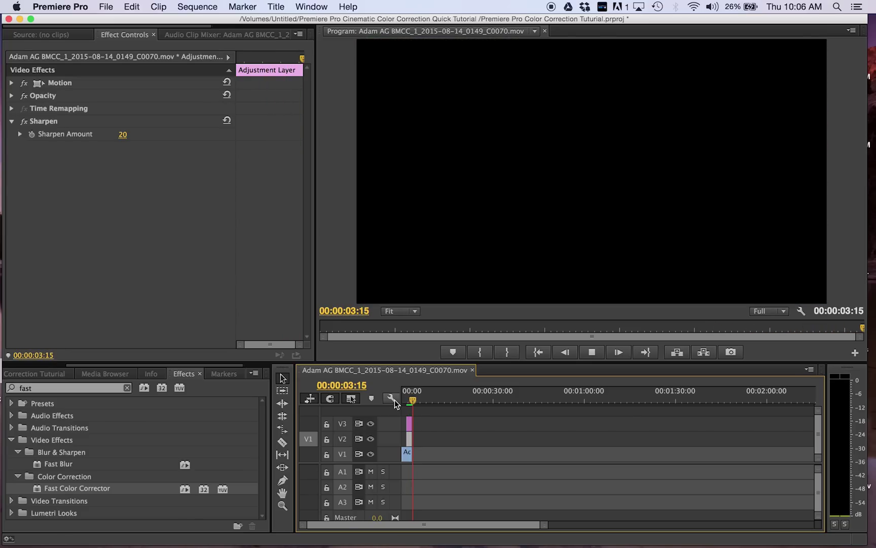
{"action": "key", "text": "space"}
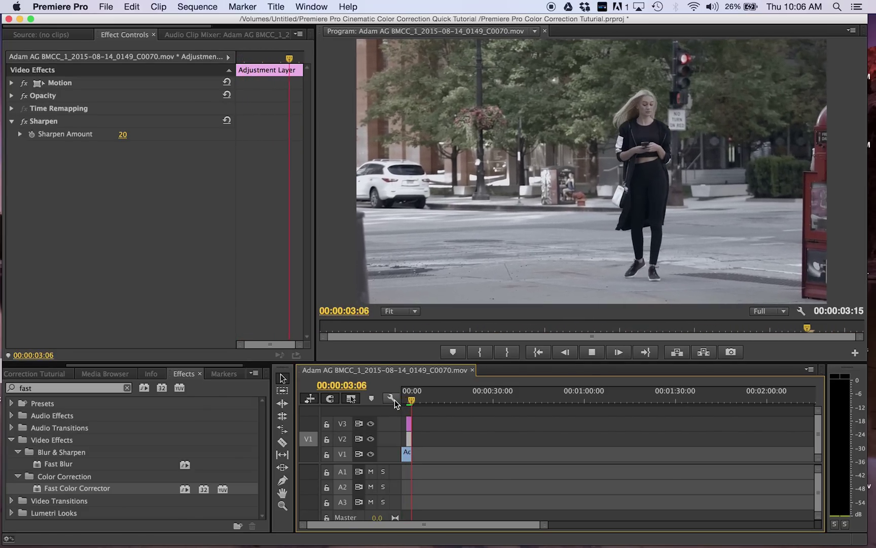
Step: Save the project with Cmd+S and bring up the File menu
{"action": "key", "text": "super+s"}
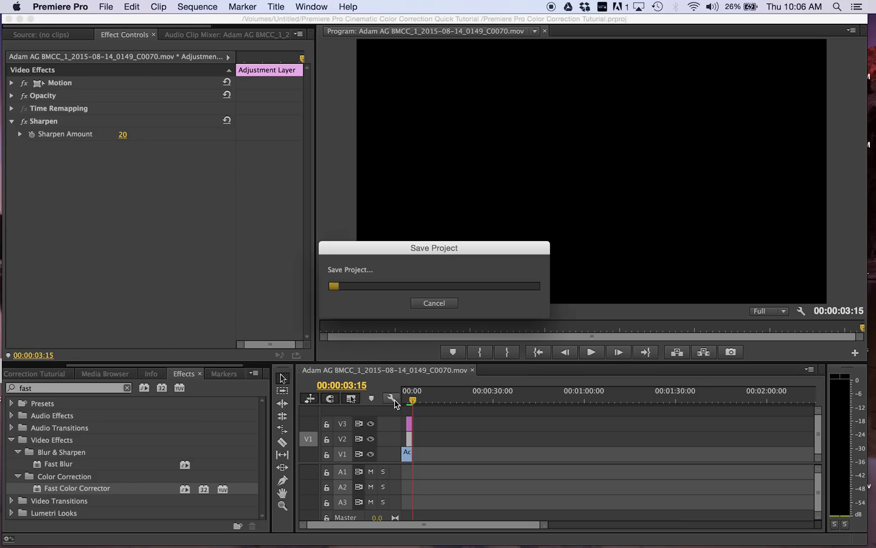
{"action": "left_click", "coordinate": [45, 375]}
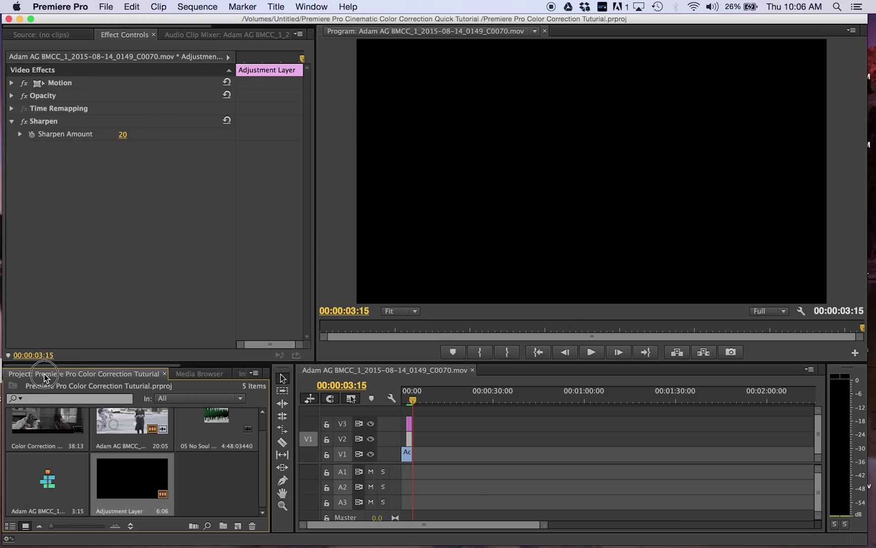
{"action": "left_click", "coordinate": [111, 6]}
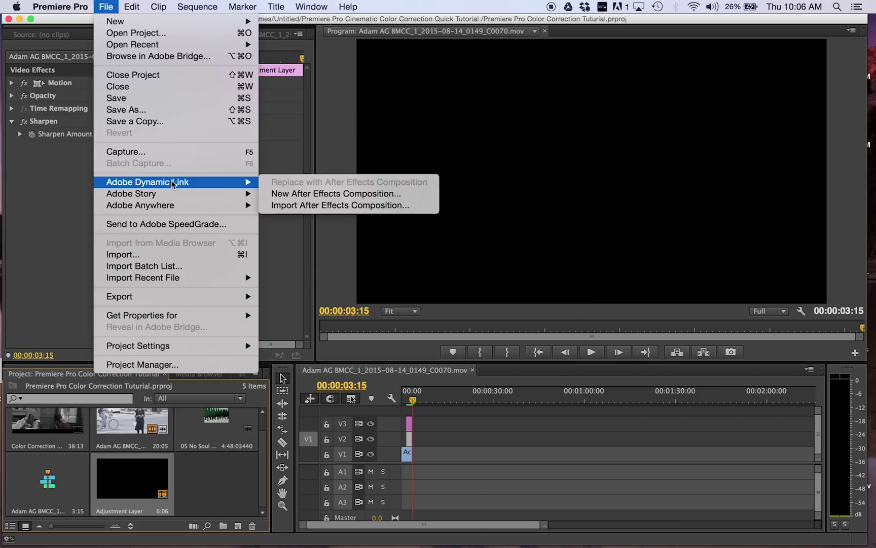